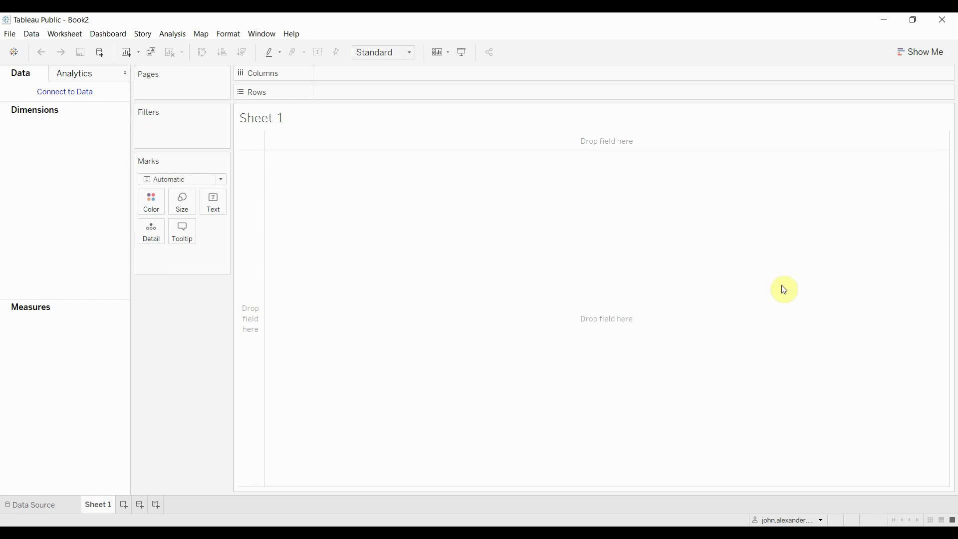
- Connect the workbook to the Sales Person Goals Data.csv text file
{"action": "left_click", "coordinate": [72, 94]}
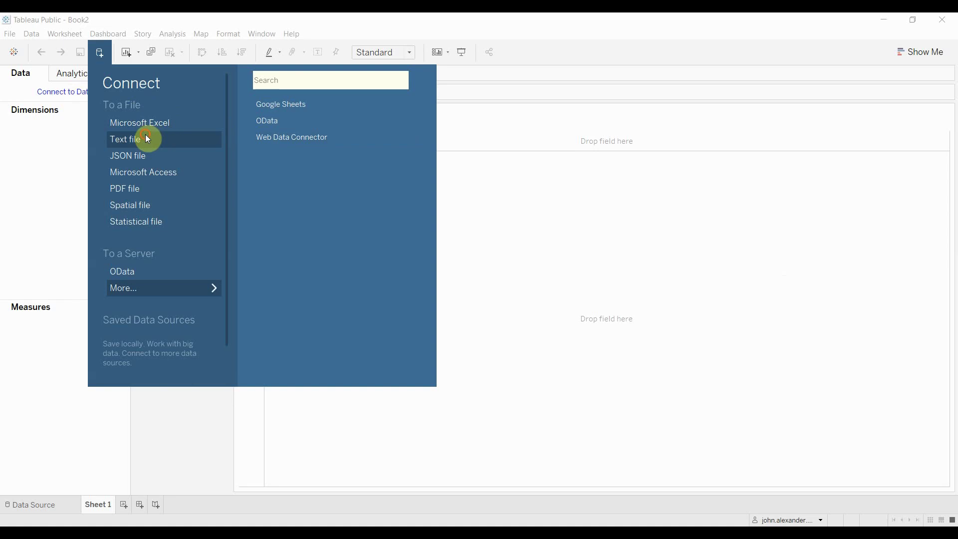
{"action": "scroll", "coordinate": [224, 221], "scroll_direction": "down", "scroll_amount": 5}
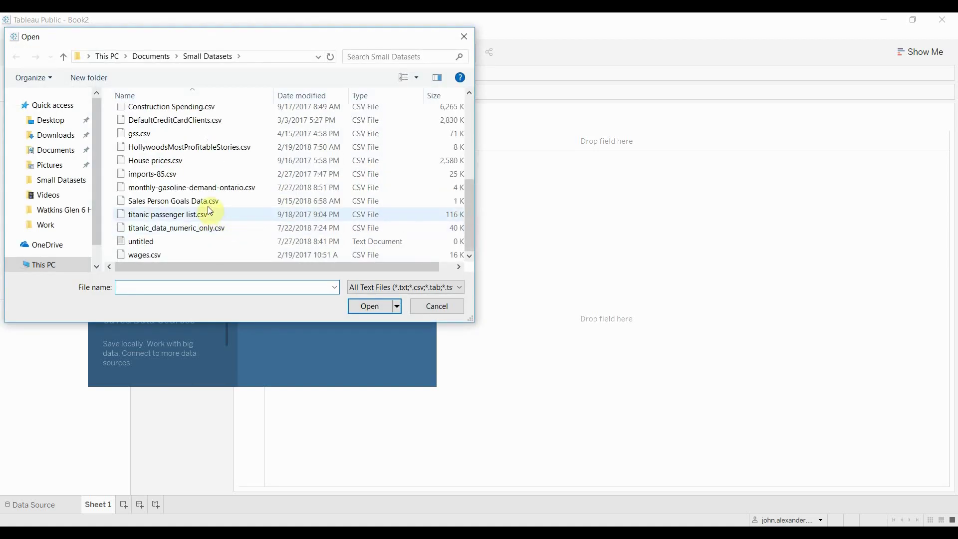
{"action": "left_click", "coordinate": [208, 200]}
{"action": "left_click", "coordinate": [389, 303]}
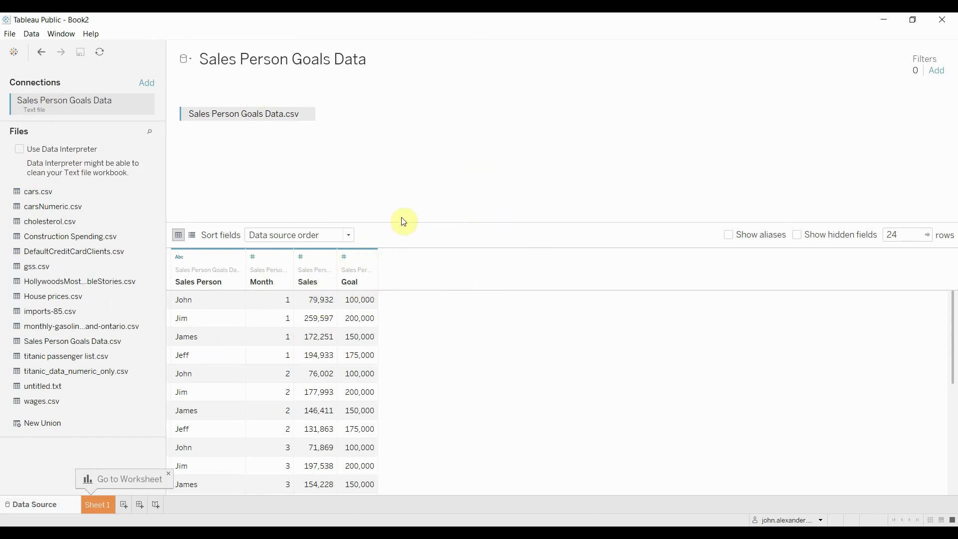
- On Sheet 1, put Sales Person on Rows and Goal and Sales on Columns
{"action": "left_click", "coordinate": [99, 505]}
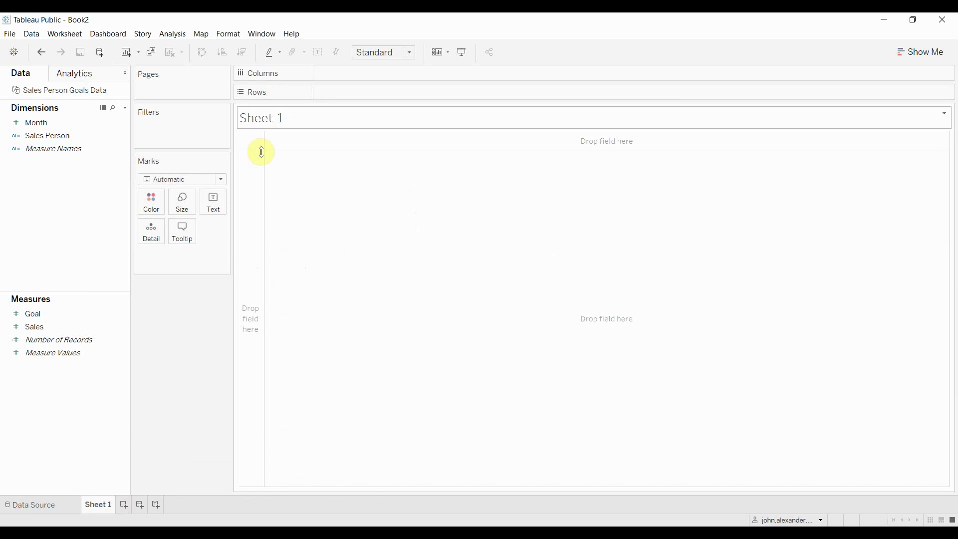
{"action": "left_click", "coordinate": [60, 148]}
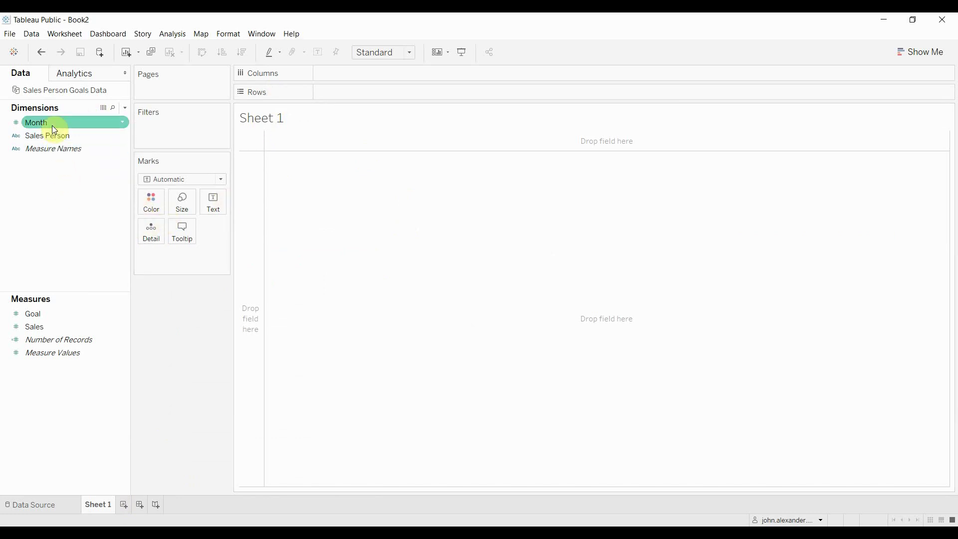
{"action": "left_click_drag", "start_coordinate": [53, 135], "coordinate": [351, 92]}
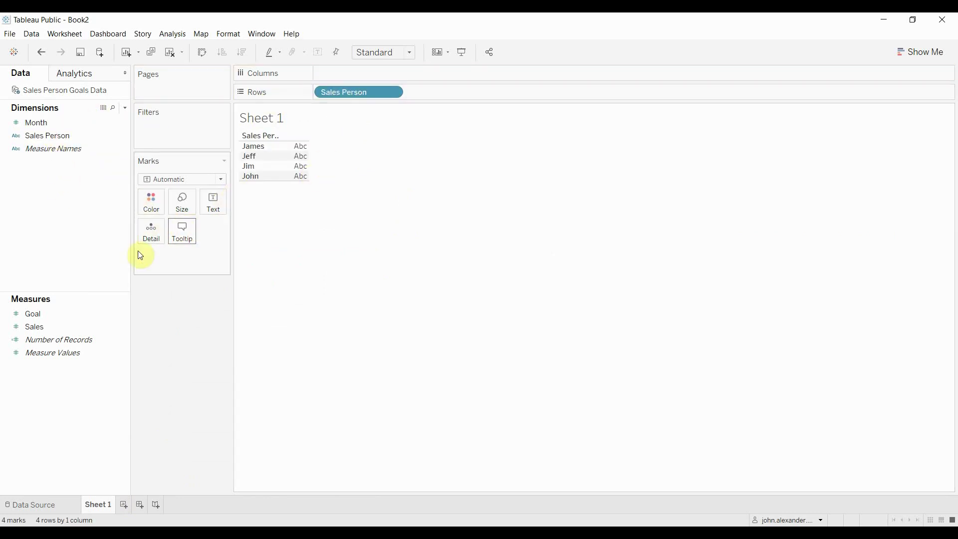
{"action": "left_click", "coordinate": [53, 314]}
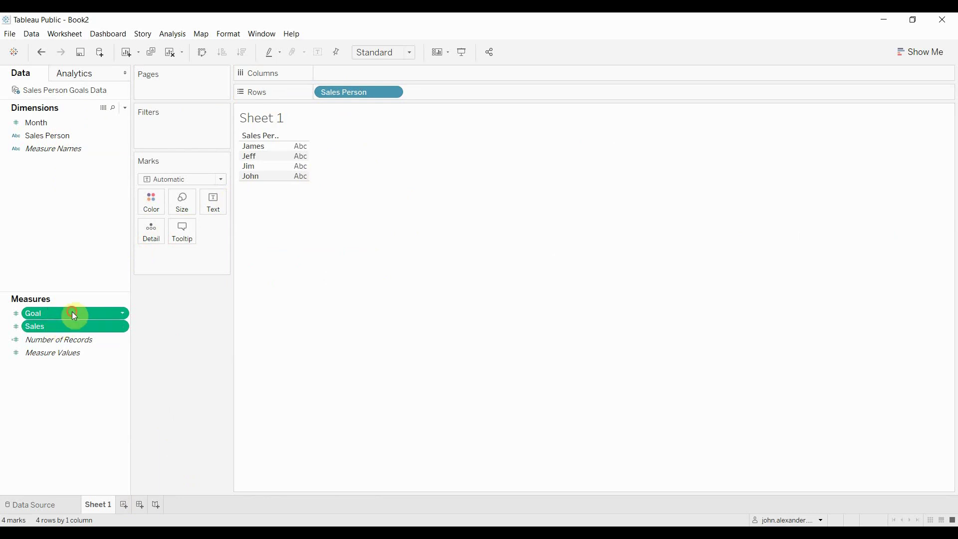
{"action": "left_click_drag", "start_coordinate": [57, 326], "coordinate": [390, 74]}
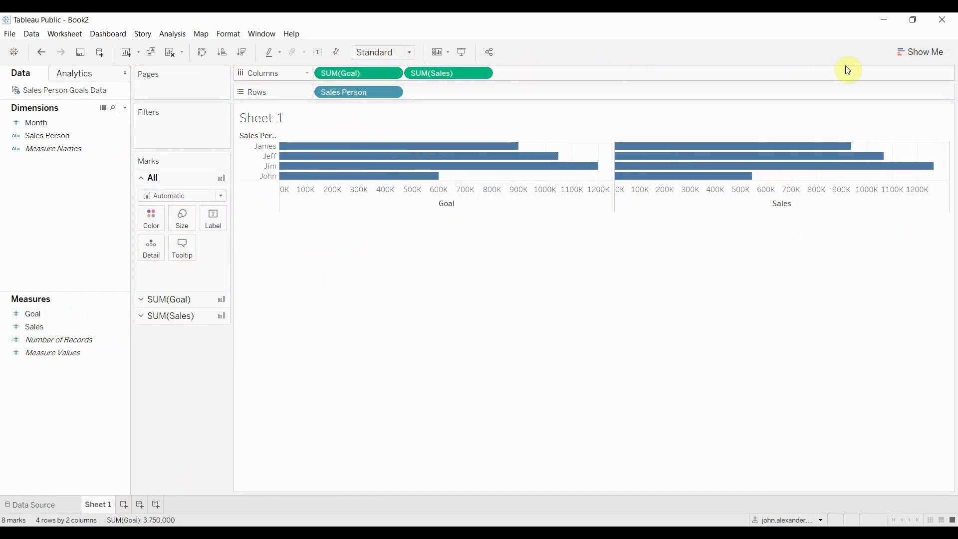
- Turn the view into a bullet graph from Show Me
{"action": "left_click", "coordinate": [921, 52]}
{"action": "left_click", "coordinate": [892, 287]}
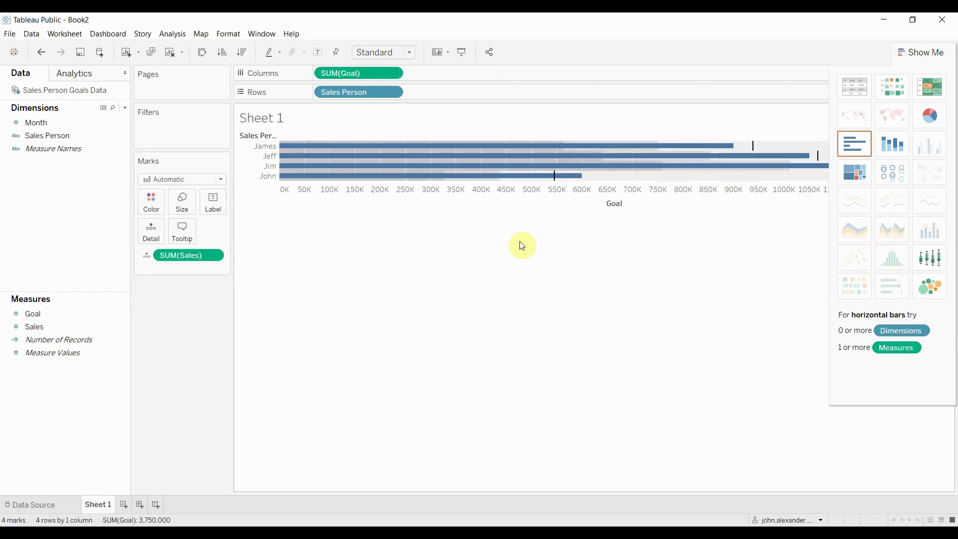
{"action": "left_click", "coordinate": [926, 52]}
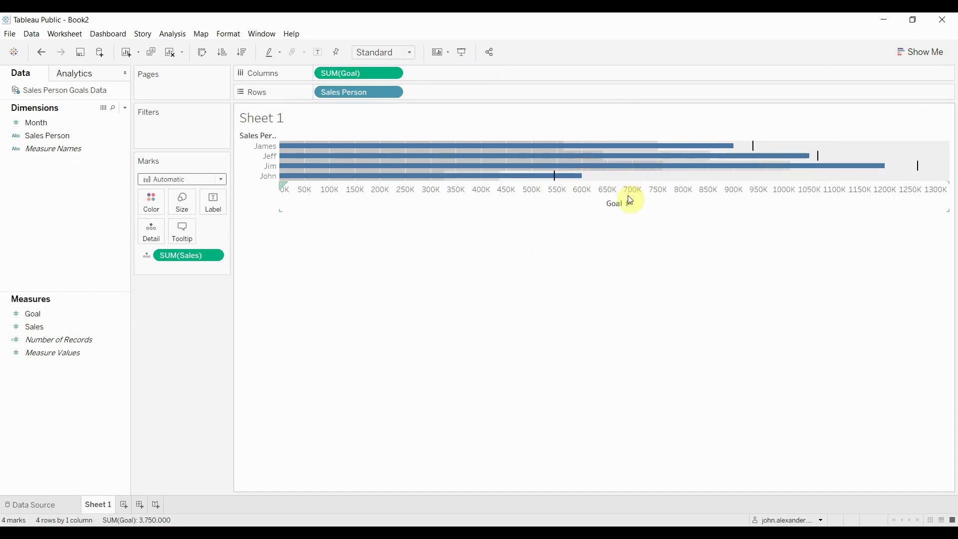
- Swap the reference line fields so Sales forms the bars and Goal the lines
{"action": "right_click", "coordinate": [629, 198]}
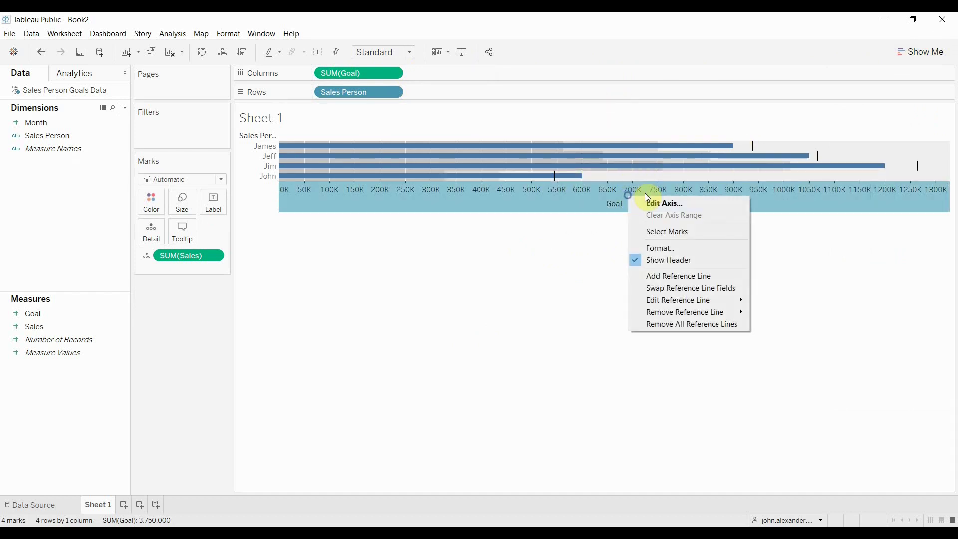
{"action": "left_click", "coordinate": [675, 291]}
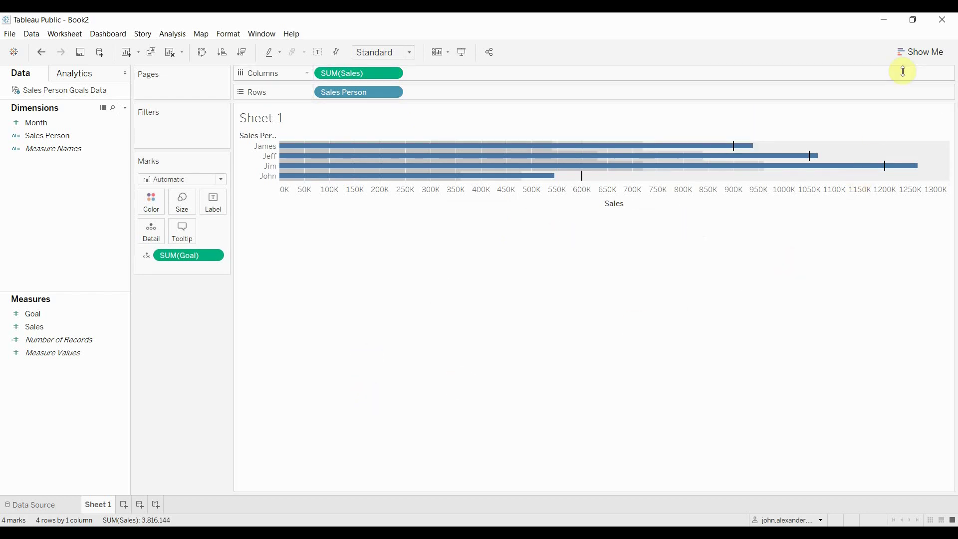
- On a new Sheet 2, chart Sales bars per Sales Person with Goal on Detail
{"action": "left_click", "coordinate": [128, 506]}
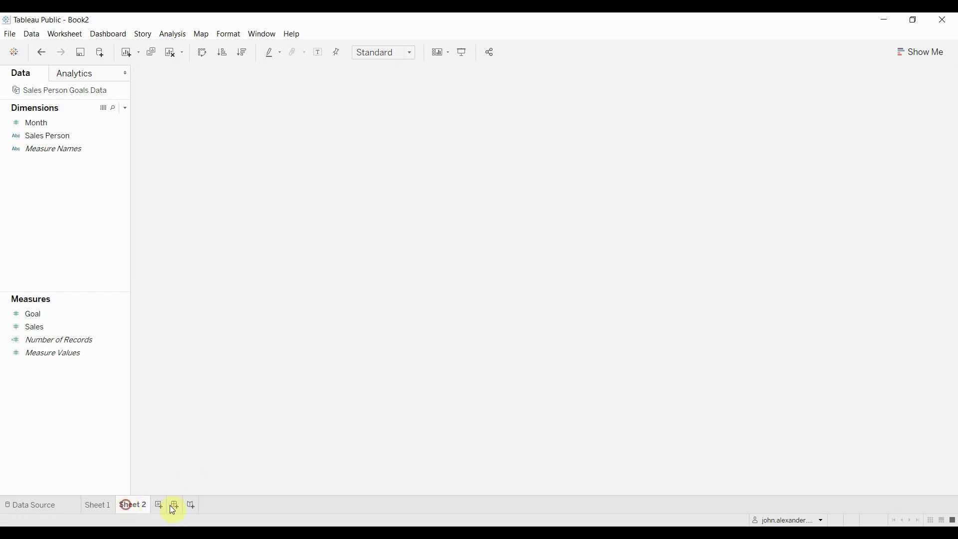
{"action": "left_click_drag", "start_coordinate": [59, 137], "coordinate": [392, 95]}
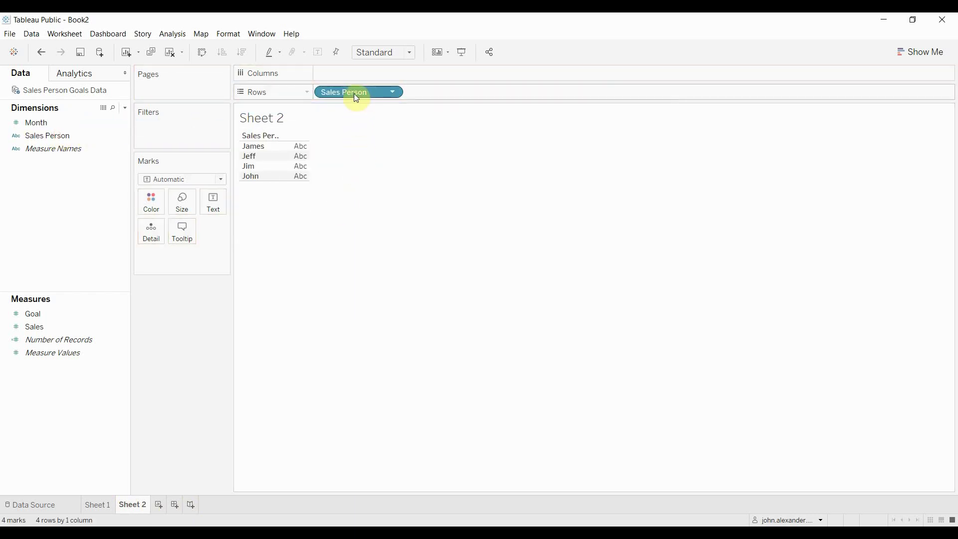
{"action": "mouse_move", "coordinate": [43, 326]}
{"action": "left_mouse_down"}
{"action": "mouse_move", "coordinate": [232, 227]}
{"action": "mouse_move", "coordinate": [344, 76]}
{"action": "left_mouse_up"}
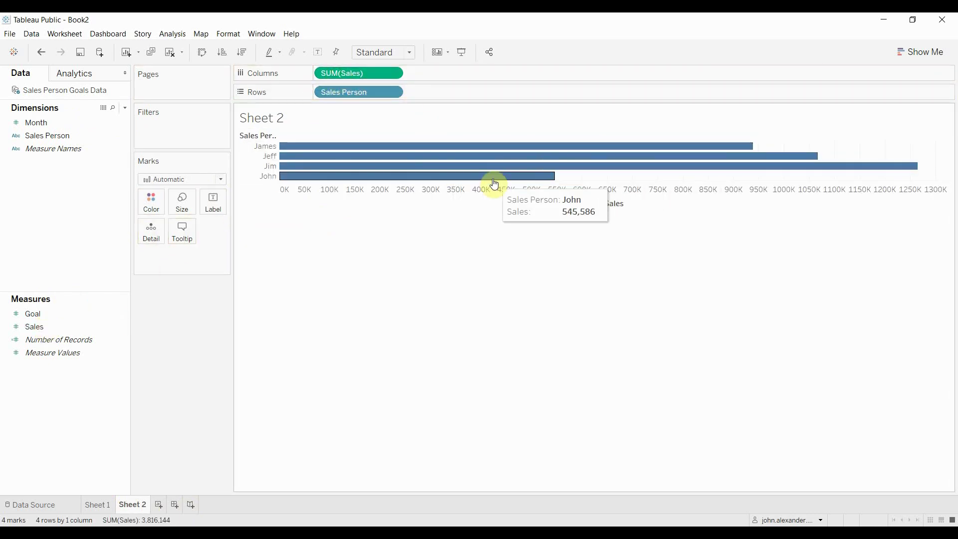
{"action": "left_click_drag", "start_coordinate": [37, 328], "coordinate": [151, 227]}
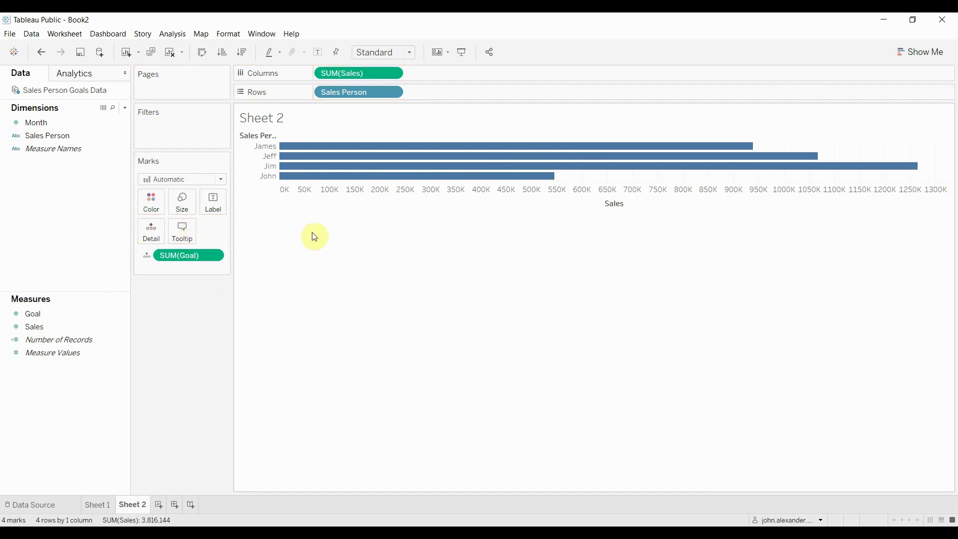
{"action": "right_click", "coordinate": [457, 189]}
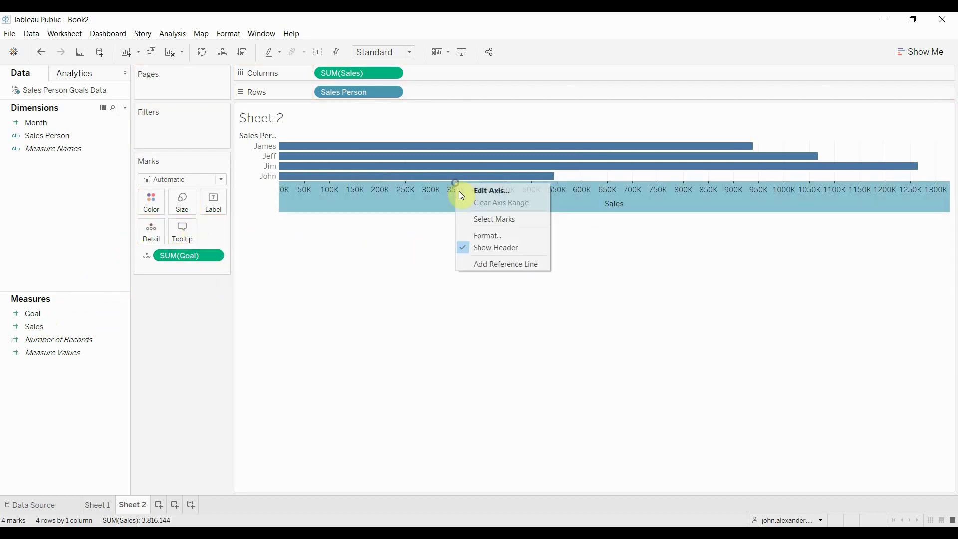
- Add a per-cell reference line on the Sales axis at the SUM(Goal) total
{"action": "left_click", "coordinate": [506, 263]}
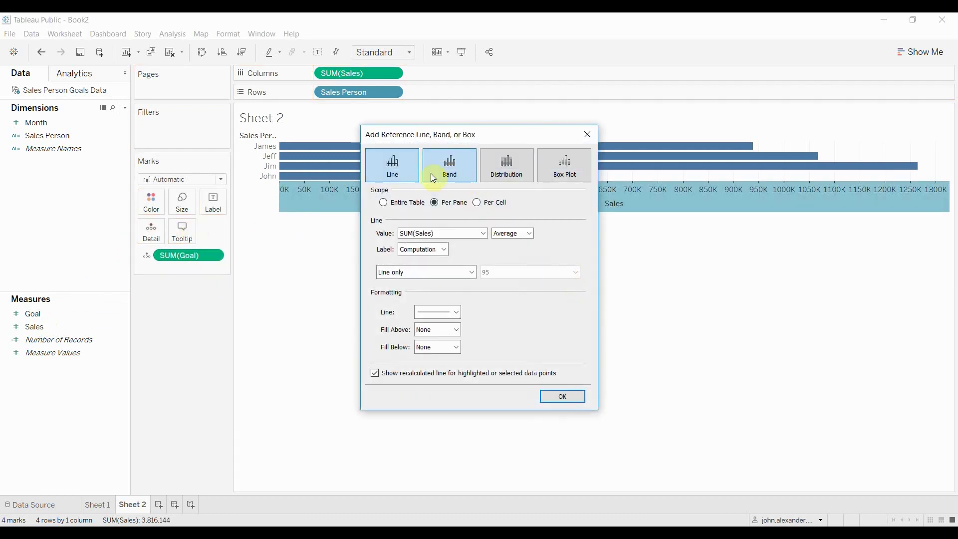
{"action": "left_click", "coordinate": [479, 205]}
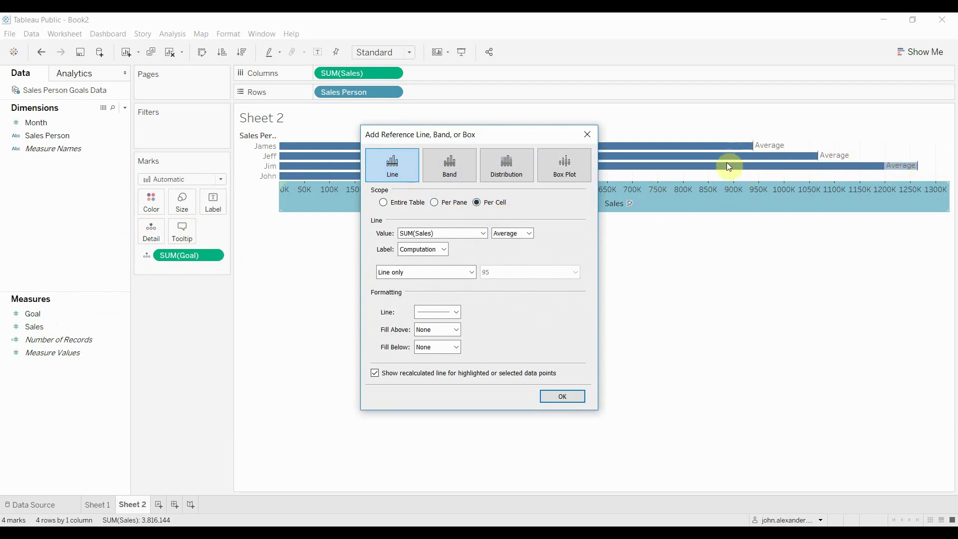
{"action": "left_click", "coordinate": [512, 233]}
{"action": "left_click", "coordinate": [509, 241]}
{"action": "left_click", "coordinate": [451, 235]}
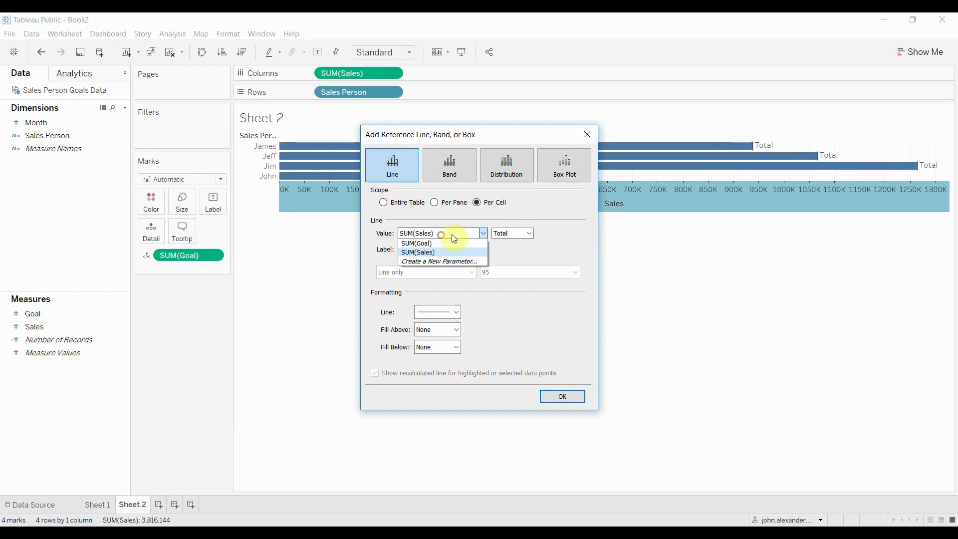
{"action": "left_click", "coordinate": [441, 234]}
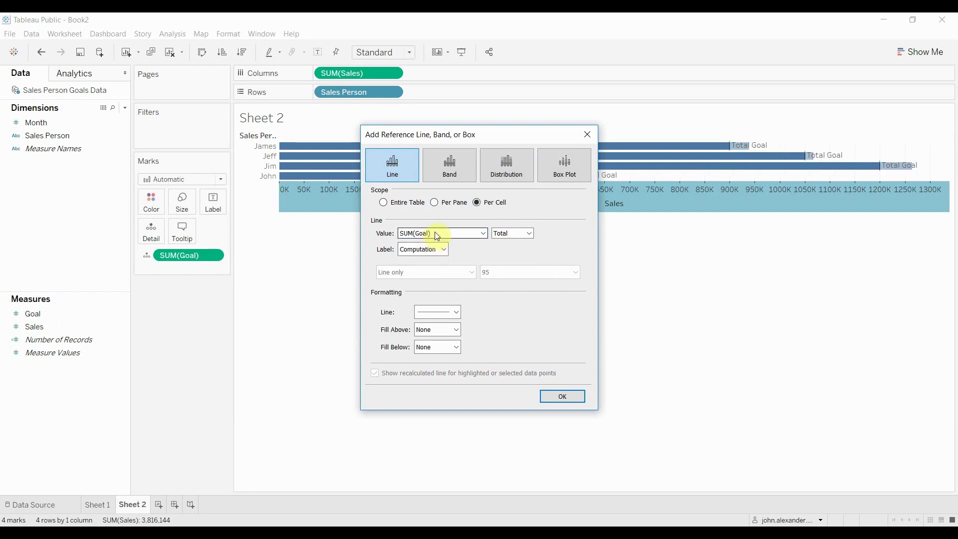
- Give the goal line a thick black style and no label, then view Sheet 1
{"action": "left_click", "coordinate": [442, 315]}
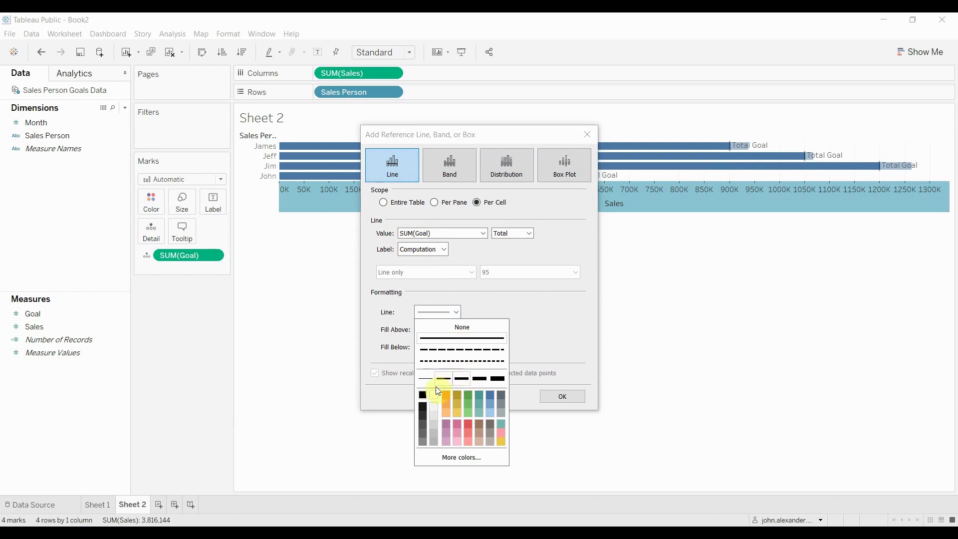
{"action": "left_click", "coordinate": [439, 391]}
{"action": "left_click", "coordinate": [453, 251]}
{"action": "left_click", "coordinate": [422, 262]}
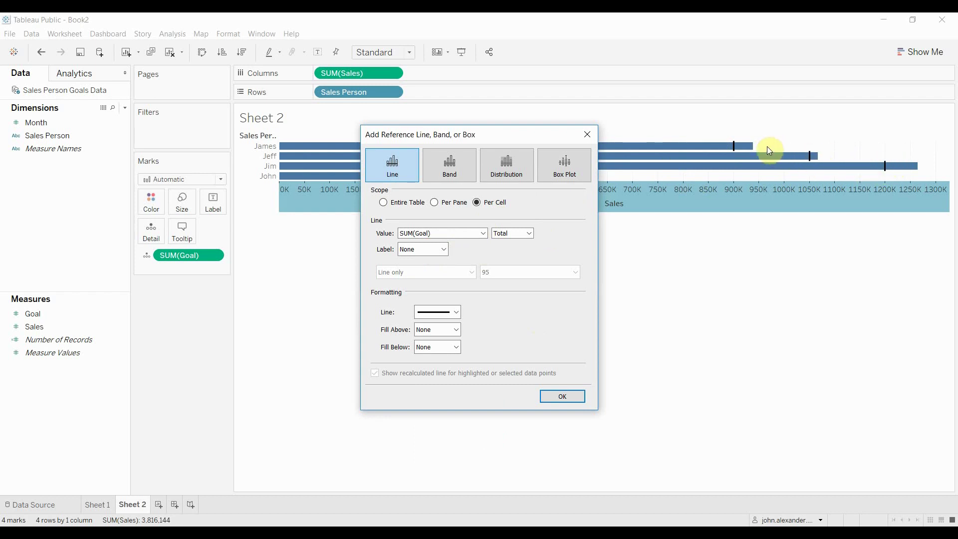
{"action": "left_click", "coordinate": [561, 397]}
{"action": "left_click", "coordinate": [98, 506]}
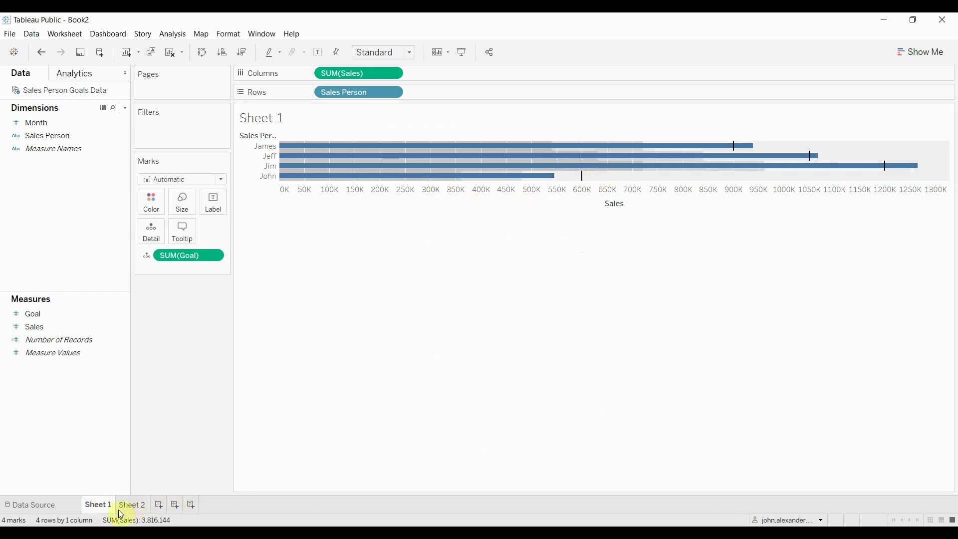
- Back on Sheet 2, start a per-cell distribution band on the Sales axis
{"action": "left_click", "coordinate": [133, 505]}
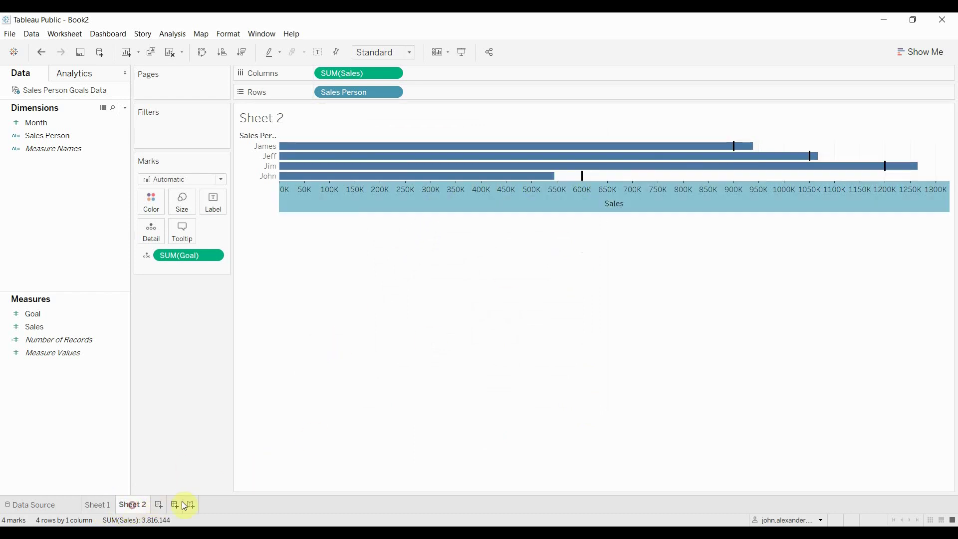
{"action": "right_click", "coordinate": [420, 193]}
{"action": "left_click", "coordinate": [463, 273]}
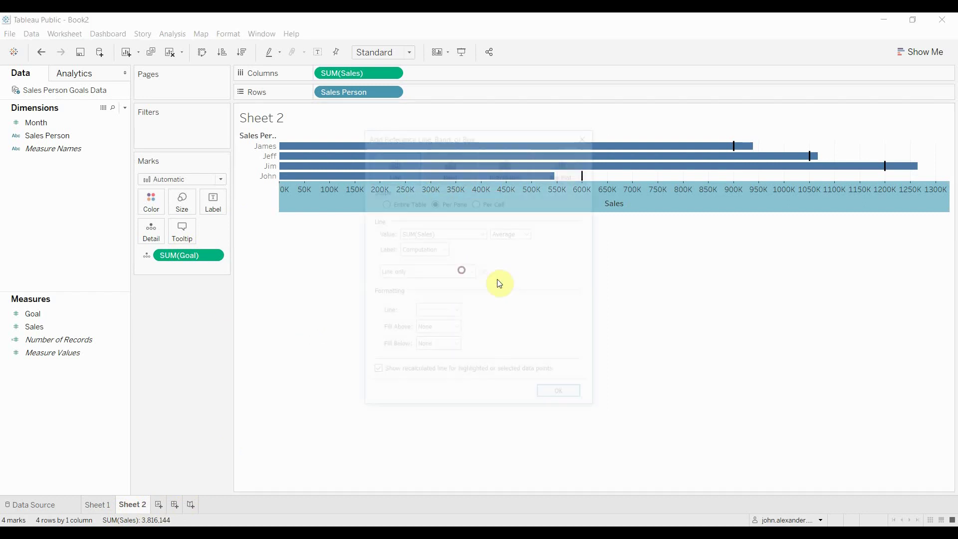
{"action": "left_click", "coordinate": [509, 162]}
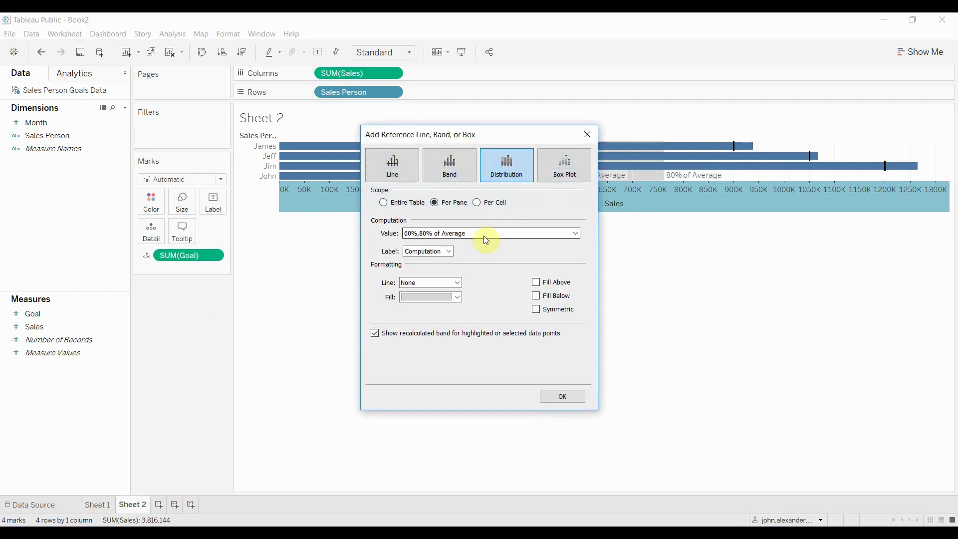
{"action": "left_click", "coordinate": [477, 202]}
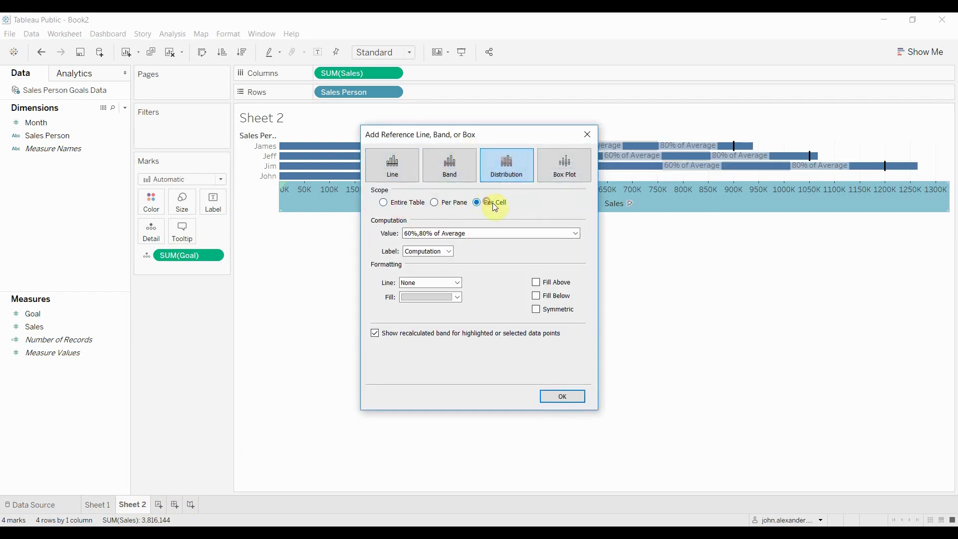
- Set the bands to 60% and 80% of SUM(Goal), unlabelled, with Fill Below
{"action": "left_click", "coordinate": [478, 234]}
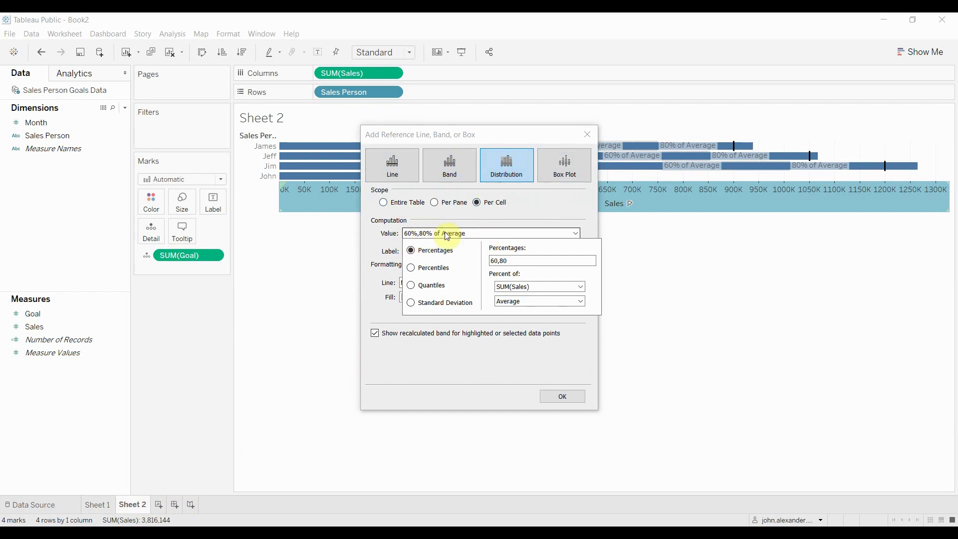
{"action": "left_click", "coordinate": [527, 286]}
{"action": "left_click", "coordinate": [529, 297]}
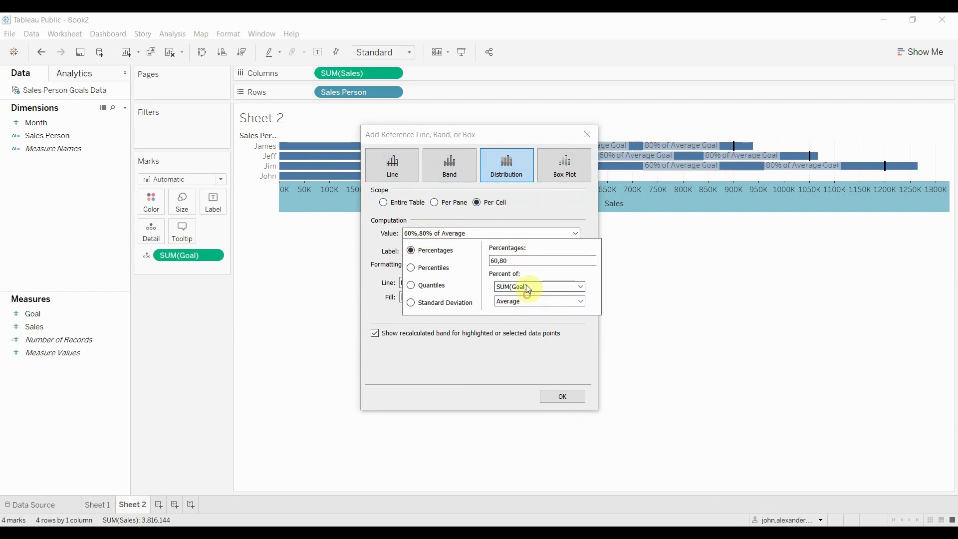
{"action": "left_click", "coordinate": [528, 286]}
{"action": "left_click", "coordinate": [512, 330]}
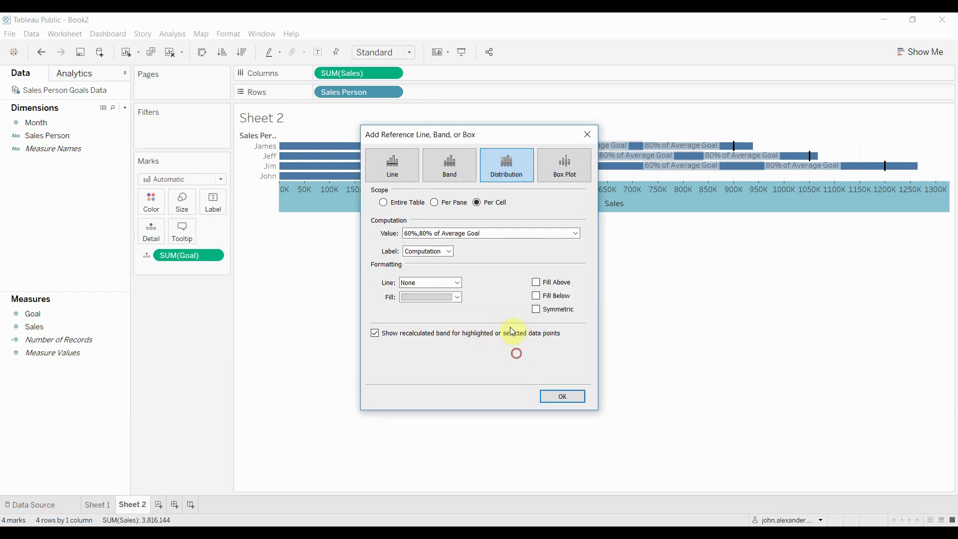
{"action": "left_click", "coordinate": [439, 253]}
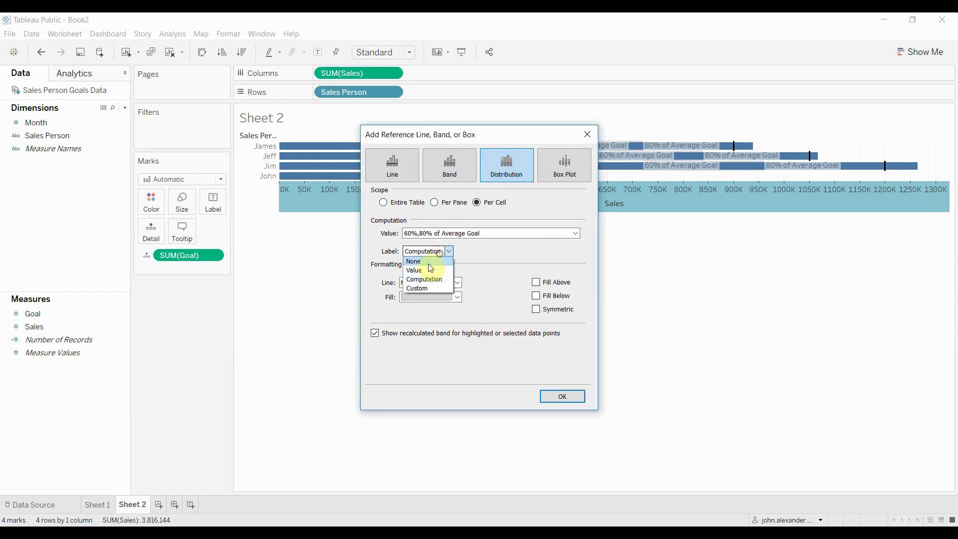
{"action": "left_click", "coordinate": [537, 295]}
{"action": "left_click_drag", "start_coordinate": [440, 134], "coordinate": [448, 227]}
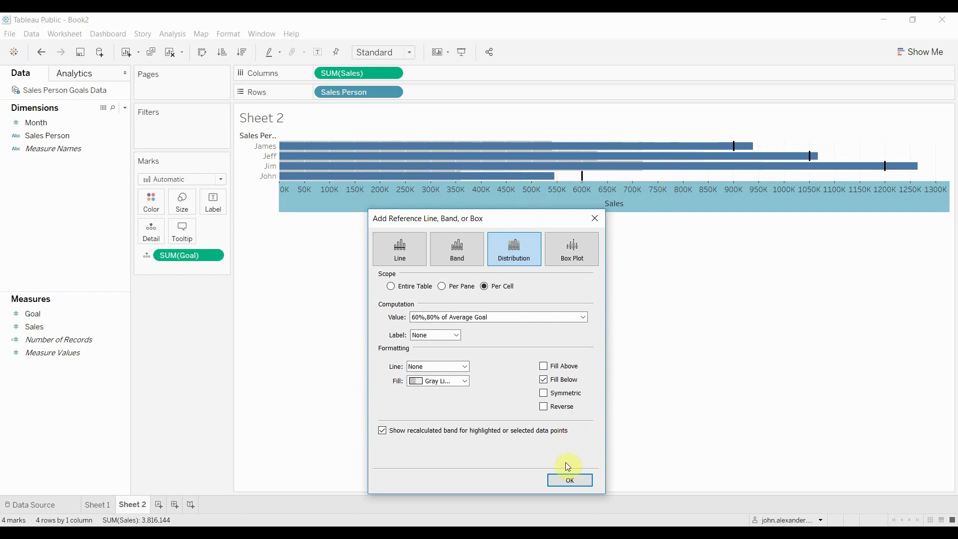
{"action": "left_click", "coordinate": [570, 482]}
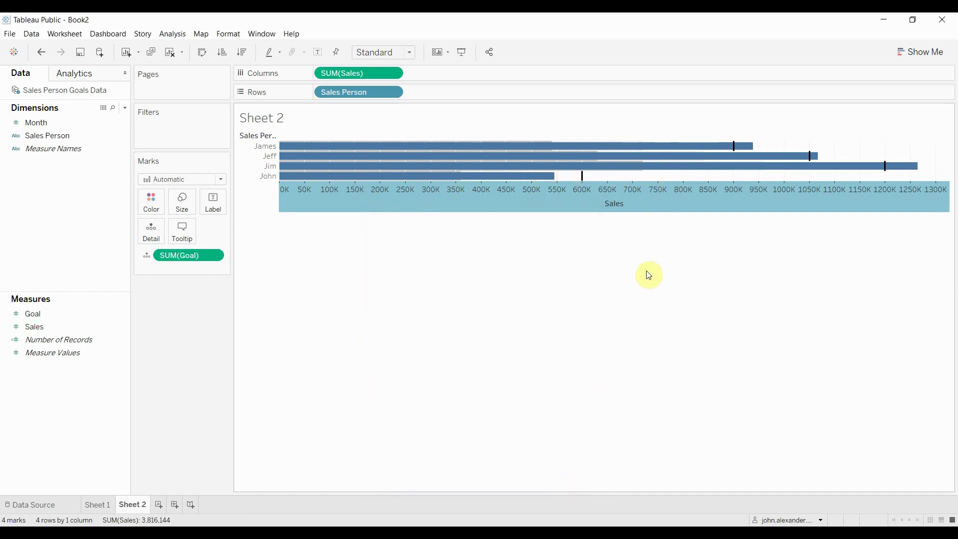
- After comparing with Sheet 1, reduce the Sheet 2 bar size on the Marks card
{"action": "left_click", "coordinate": [98, 505]}
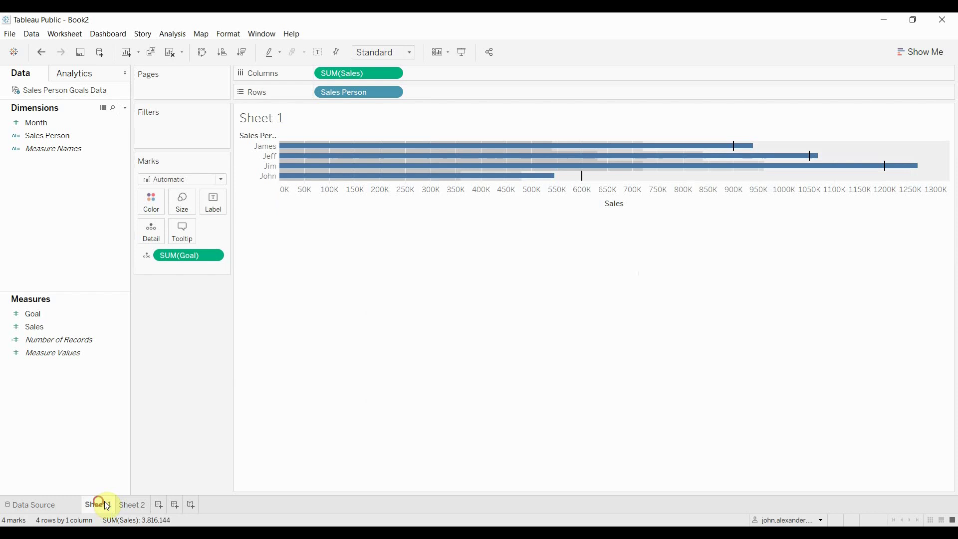
{"action": "left_click", "coordinate": [130, 505]}
{"action": "left_click", "coordinate": [171, 202]}
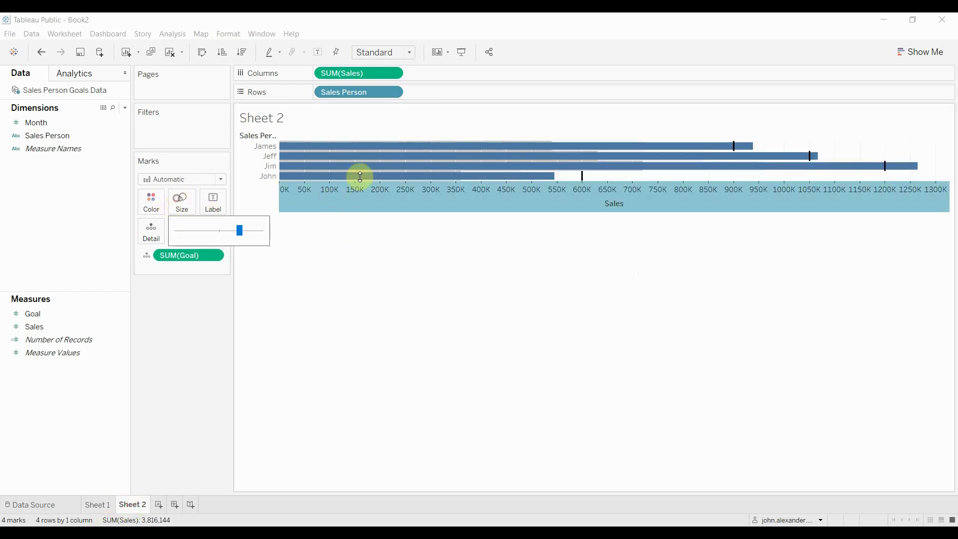
{"action": "left_click_drag", "start_coordinate": [240, 232], "coordinate": [205, 237]}
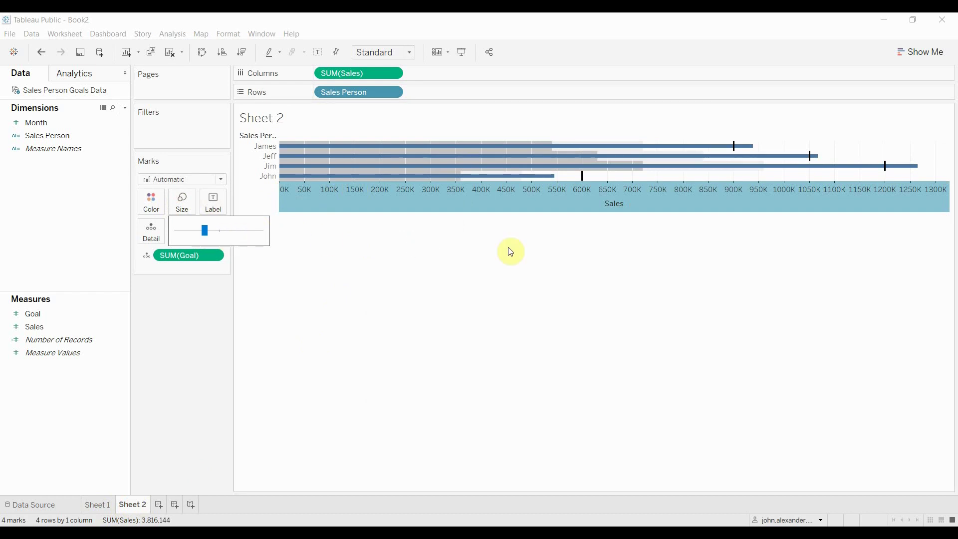